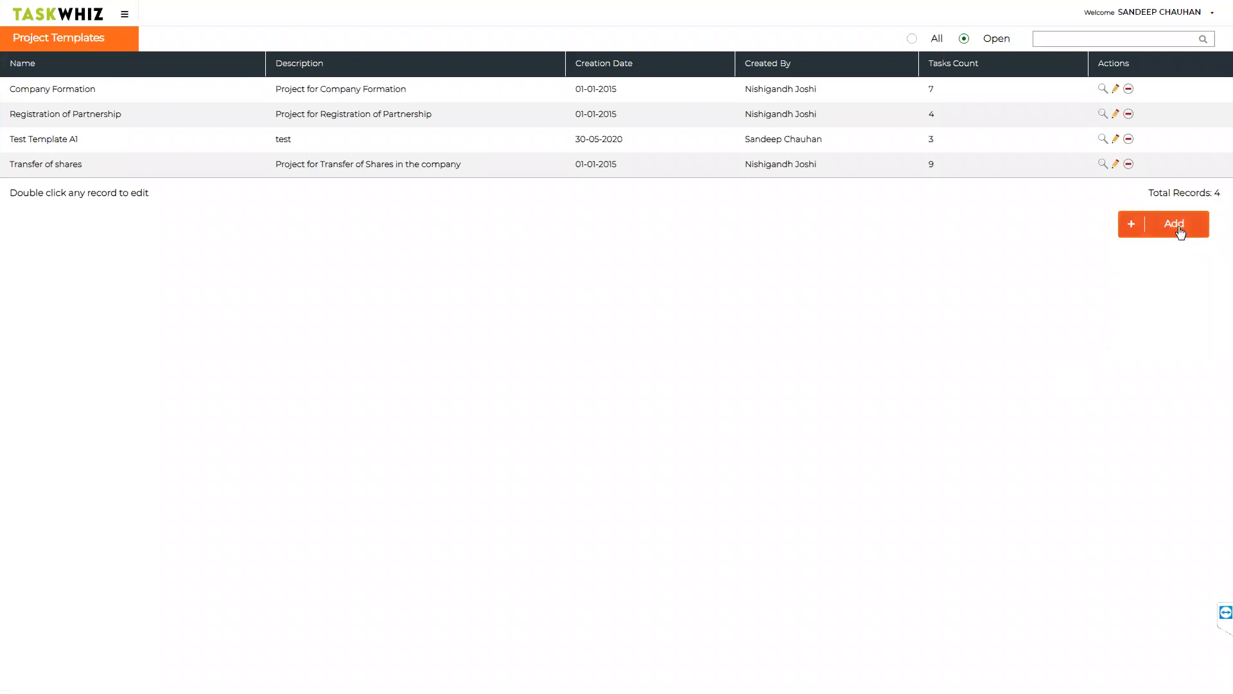
# Step: Create a project template named "Addition of a new director" with the description "Templete for adding of a new director in a company"
pyautogui.click(1180, 233)
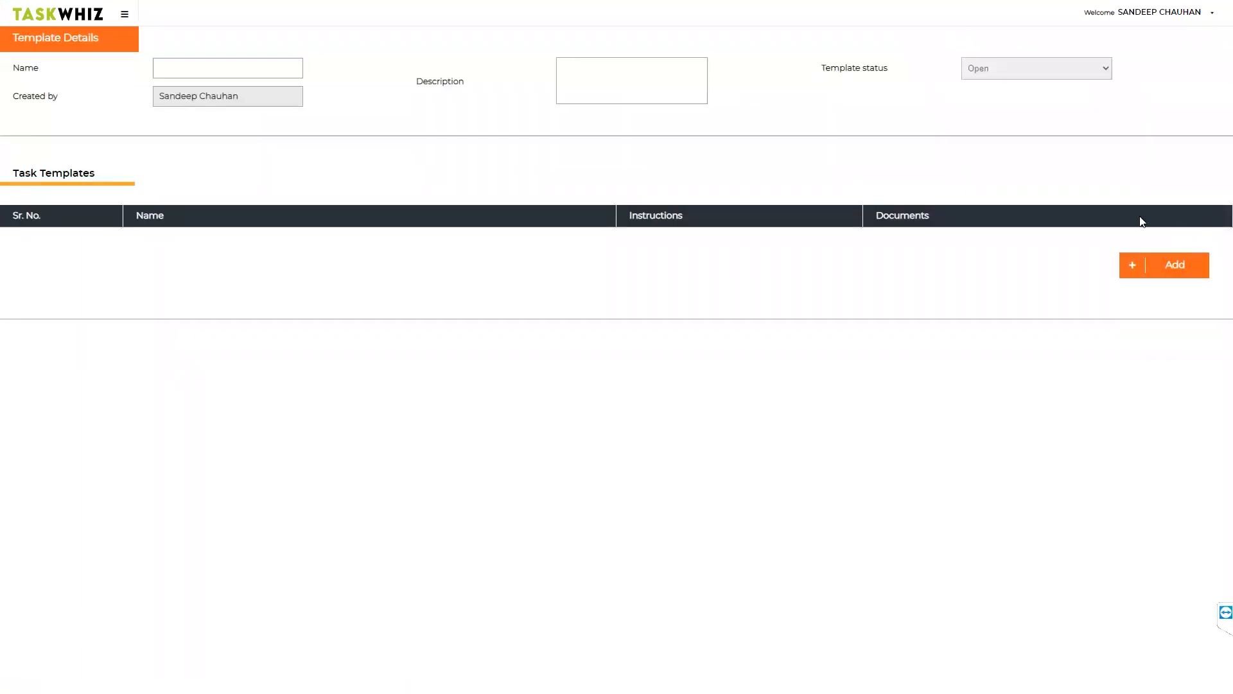
pyautogui.click(269, 60)
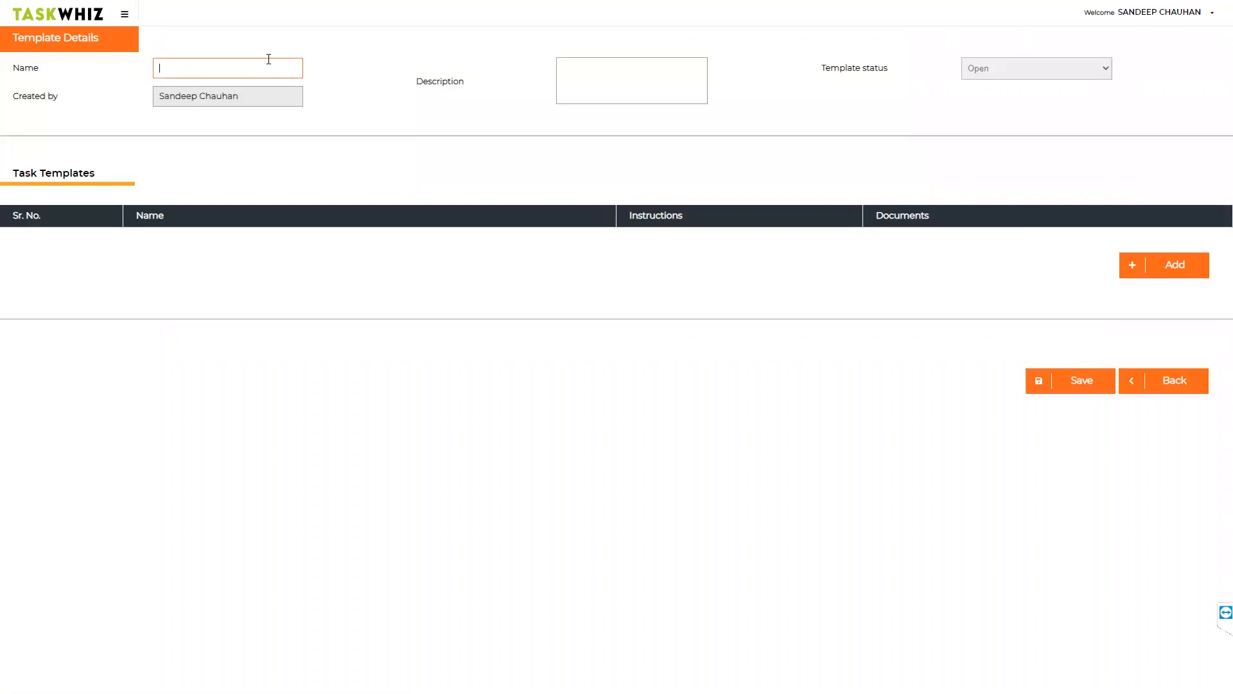
pyautogui.write('Addition of a new director')
pyautogui.click(620, 70)
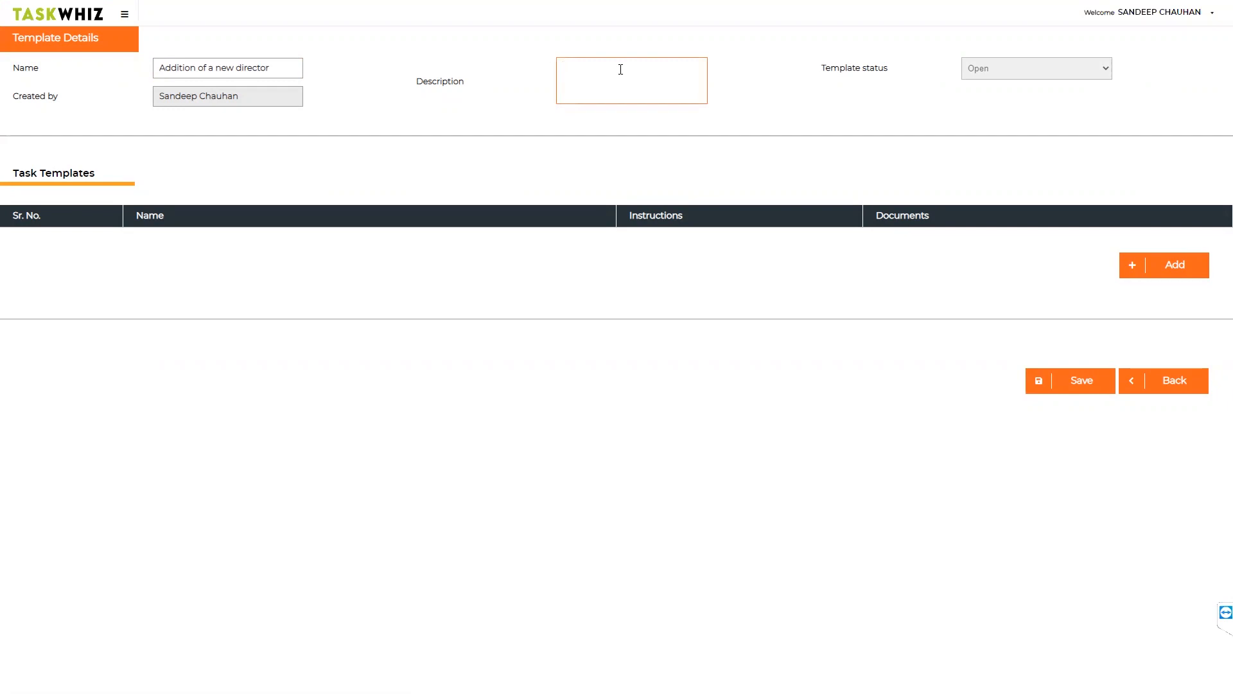
pyautogui.write('Templete for adding of a new direction')
pyautogui.press('BackSpace')
pyautogui.write('or')
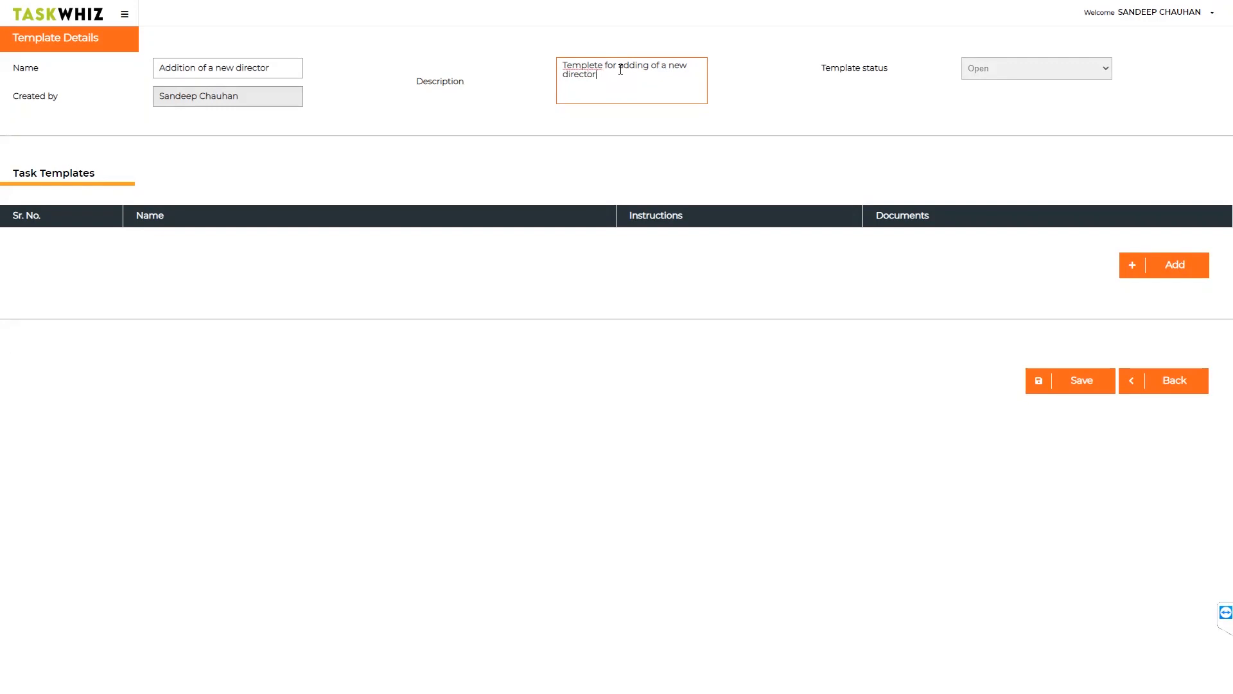
pyautogui.write(' in a company')
# Step: Add and save the task "Obtaining a DSC" with "Lorem ipsum dolor sit amet" placeholder instructions and Client Document 1.pdf as its document
pyautogui.click(1170, 264)
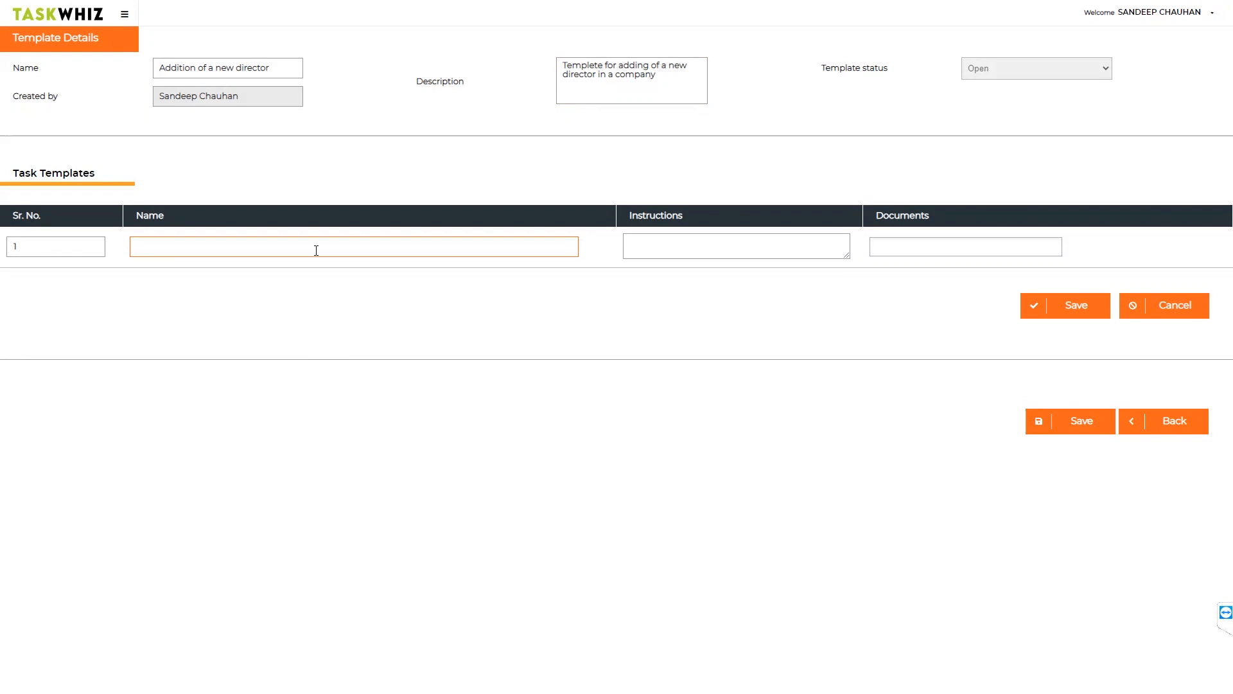
pyautogui.write('Obtaining a DSC')
pyautogui.click(686, 245)
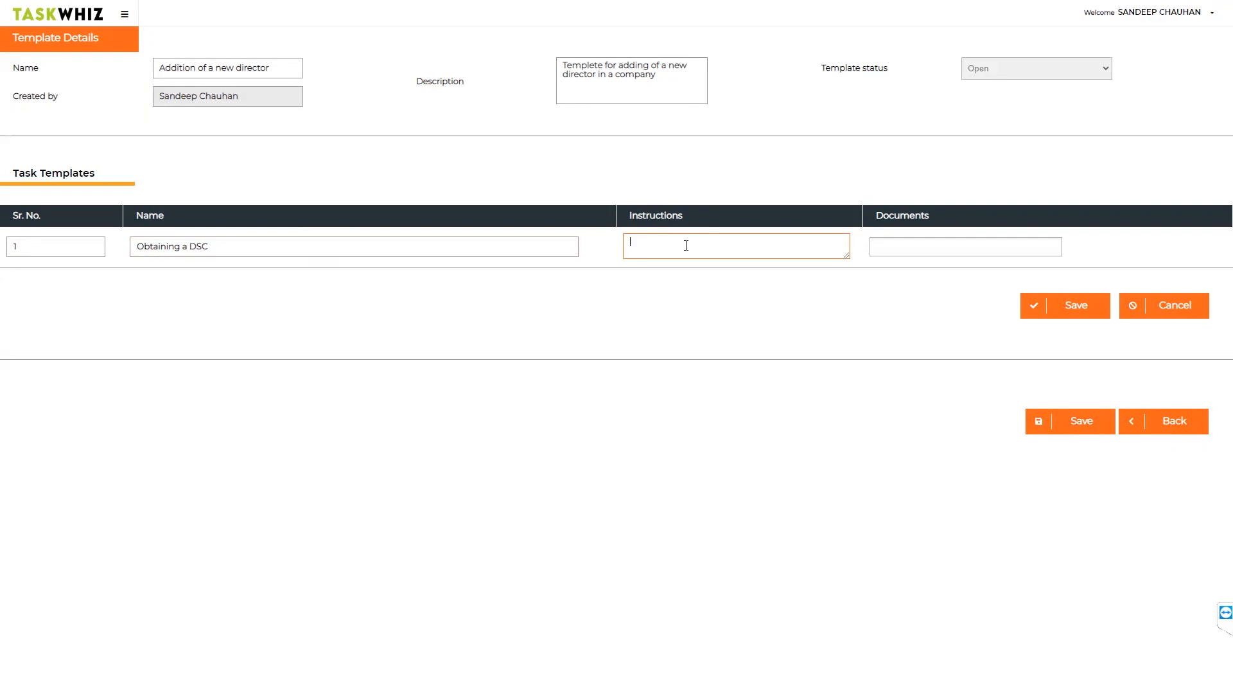
pyautogui.write('Lorem ipsum dolor sit amet, consectetur adipiscing elit. Nulla id ultrices turpis, ut pharetra est. Morbi viverra, ante et digni')
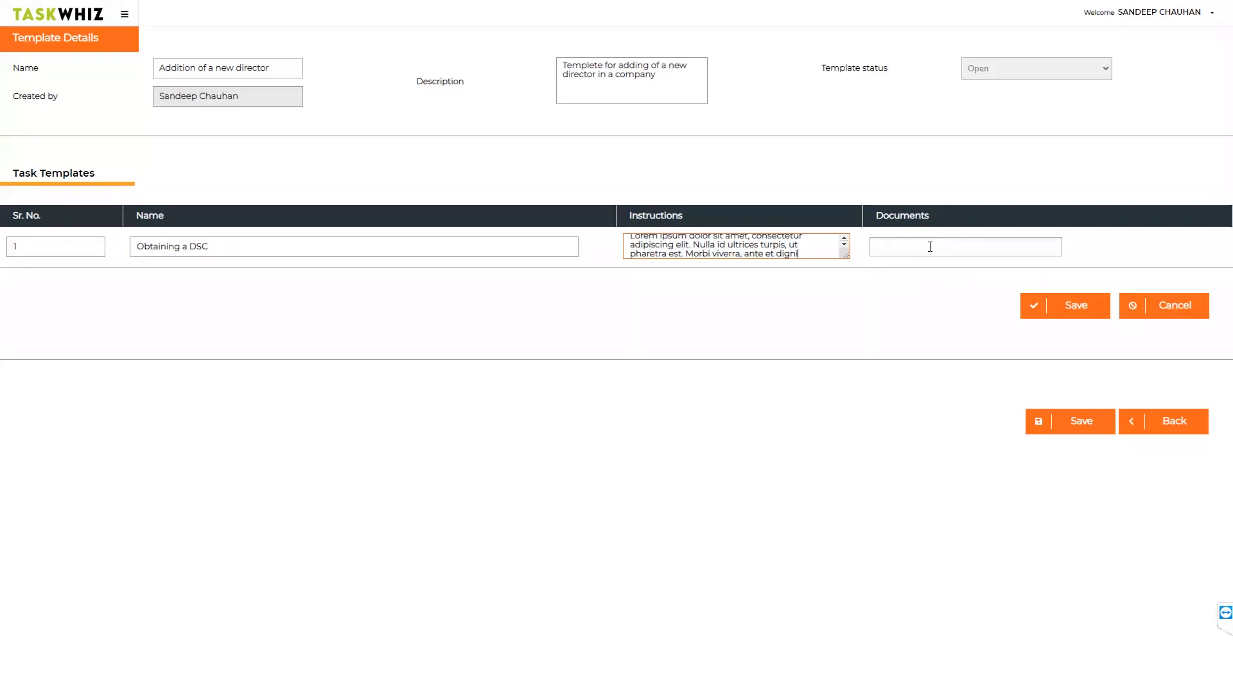
pyautogui.click(930, 246)
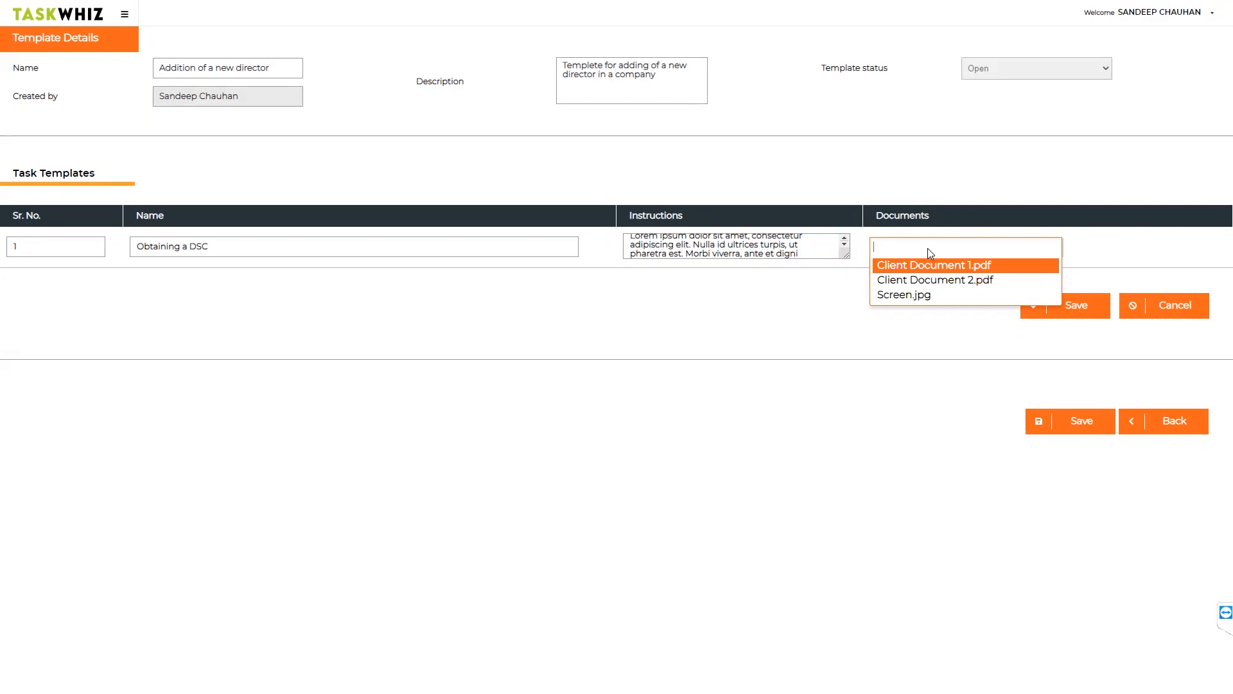
pyautogui.click(933, 264)
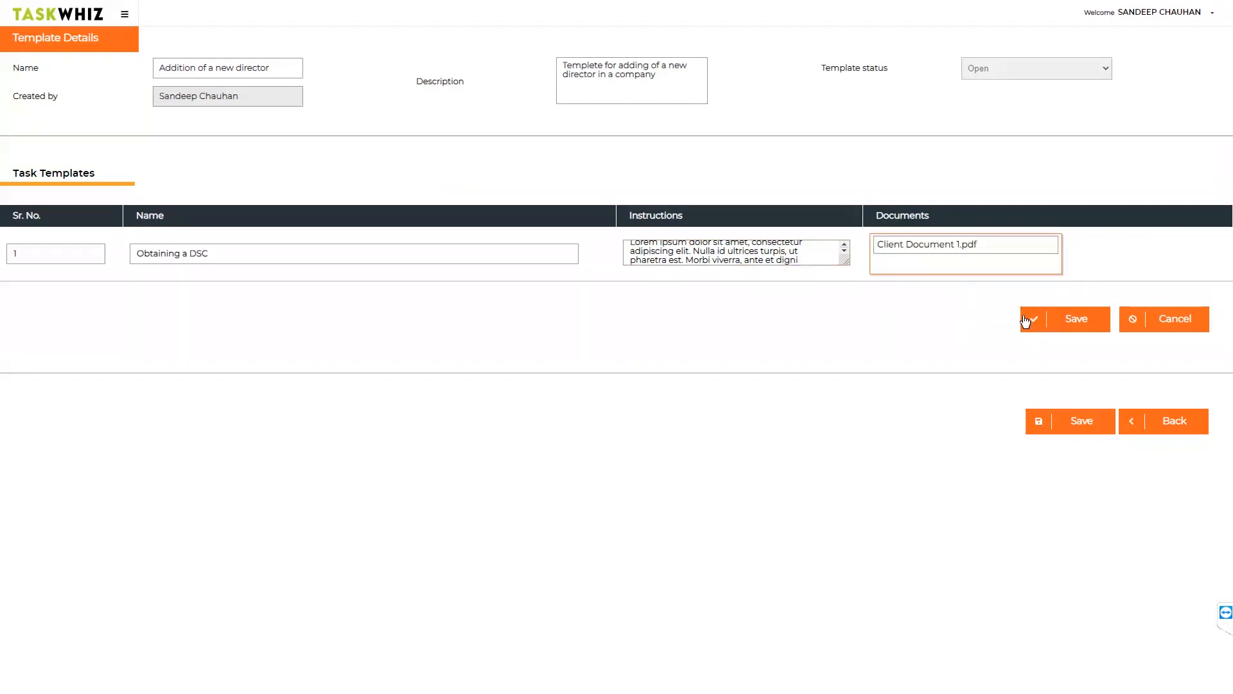
pyautogui.click(1062, 324)
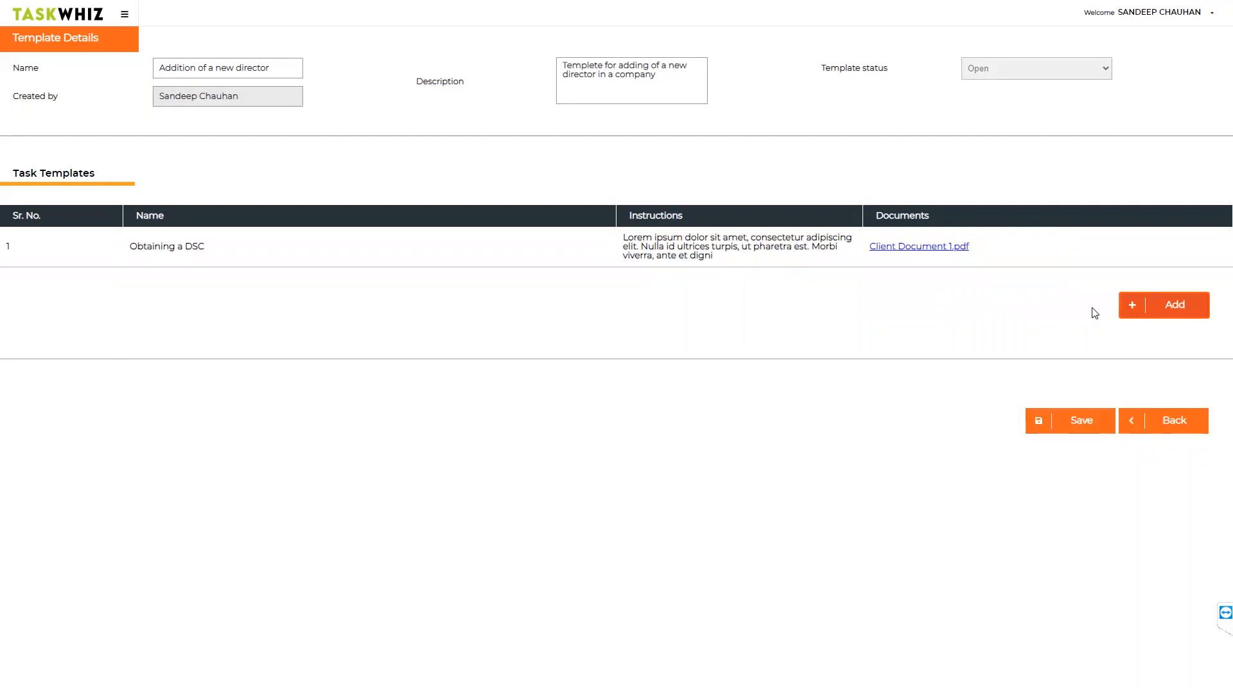
# Step: Add a second task, "Obtaining a PAN of a direction", with the same Lorem ipsum instructions and no document, and save the template
pyautogui.click(1184, 305)
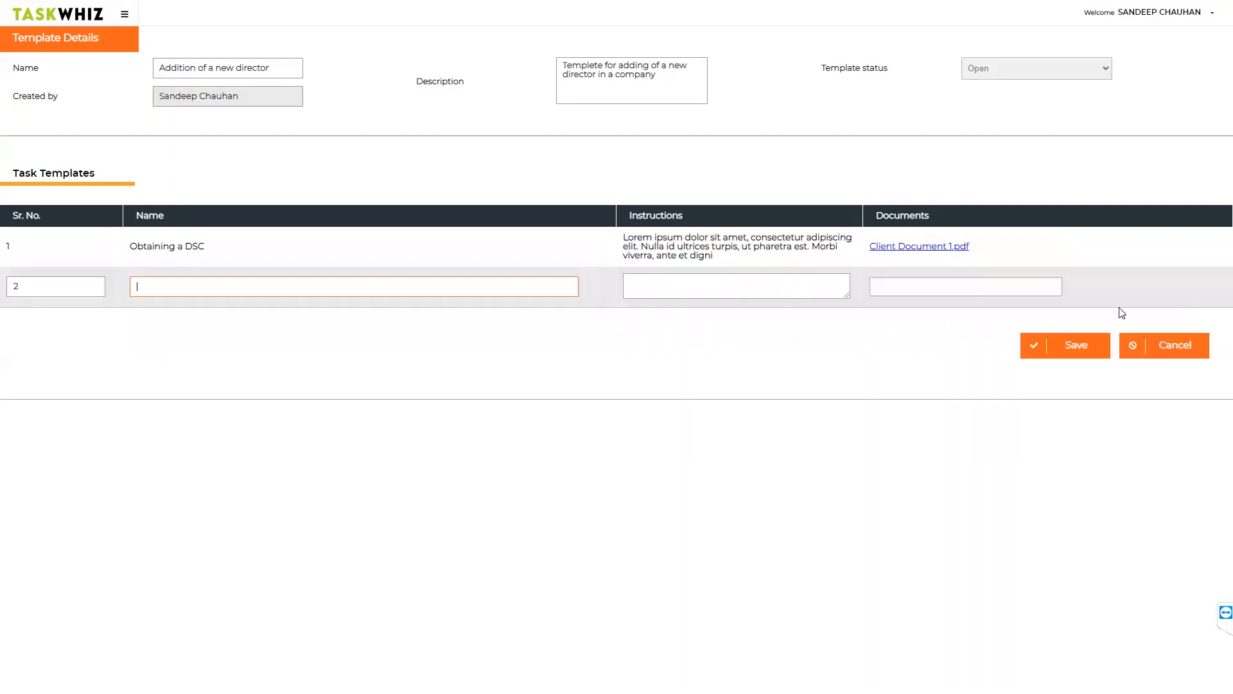
pyautogui.write('Obtaining a PAN for a d')
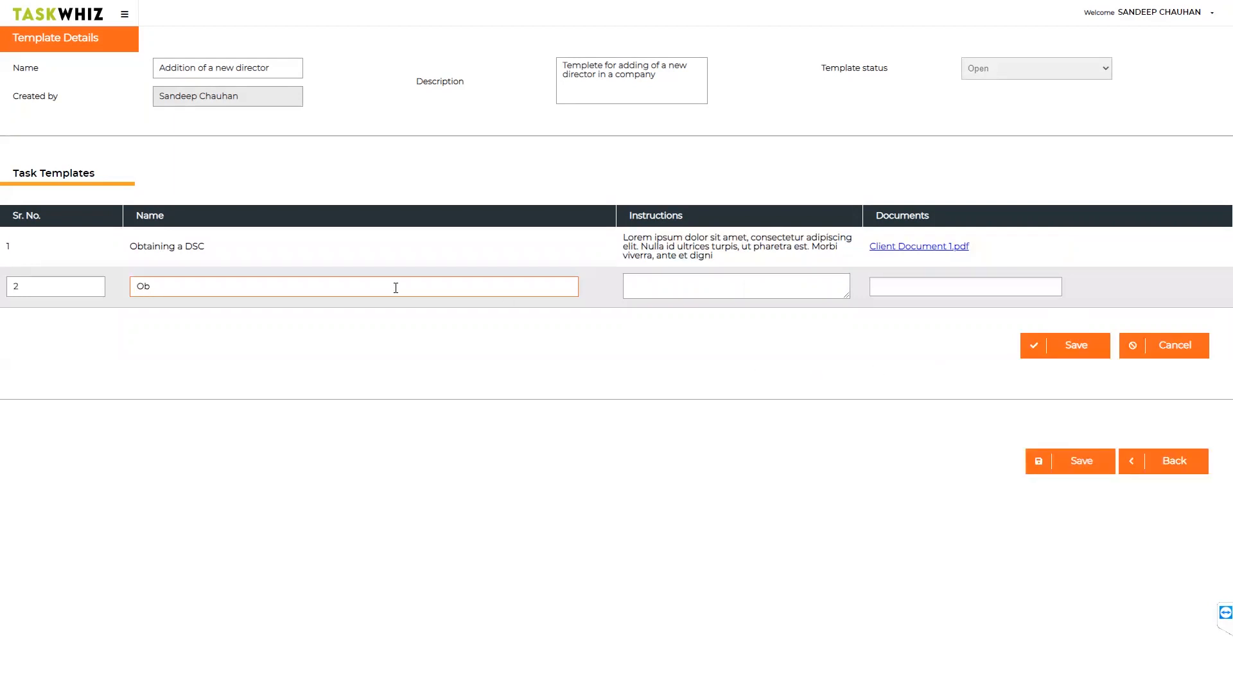
pyautogui.press('BackSpace')
pyautogui.press('BackSpace')
pyautogui.press('BackSpace')
pyautogui.press('BackSpace')
pyautogui.press('BackSpace')
pyautogui.press('BackSpace')
pyautogui.press('BackSpace')
pyautogui.write('of a direction')
pyautogui.click(693, 281)
pyautogui.write('Lorem ipsum dolor sit amet, consectetur adipiscing elit. Nulla id ultrices turpis, ut pharetra est. Morbi viverra, ante et digni')
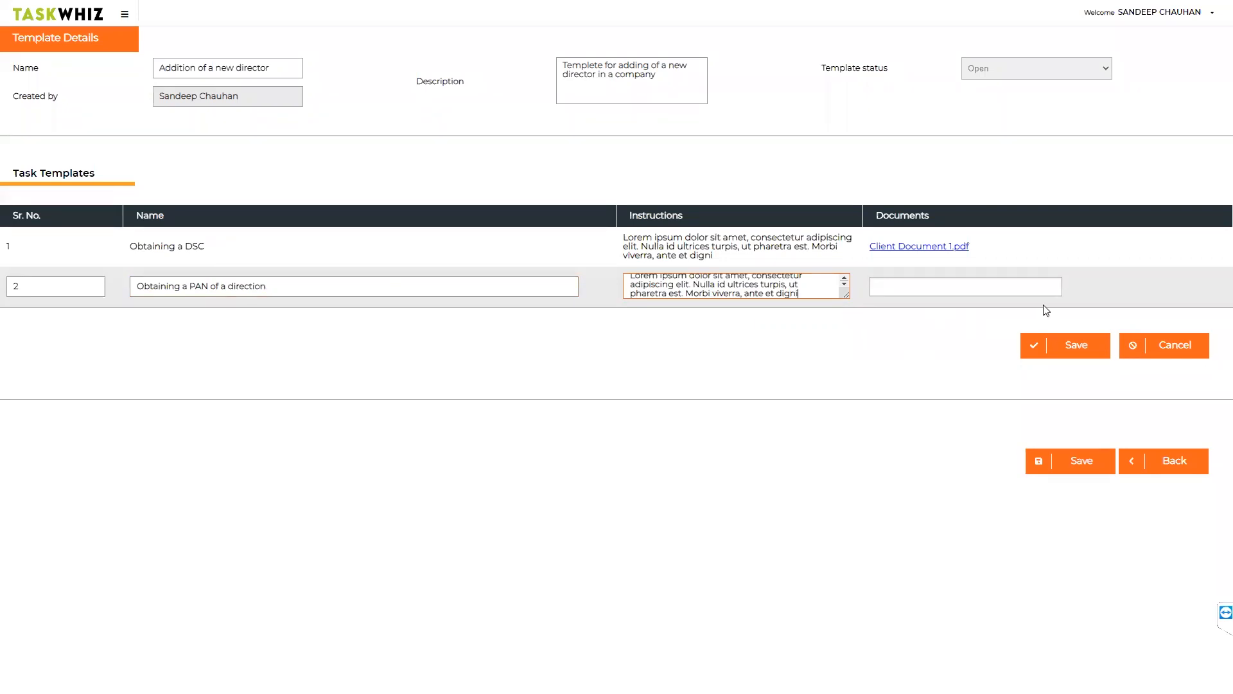
pyautogui.click(1071, 348)
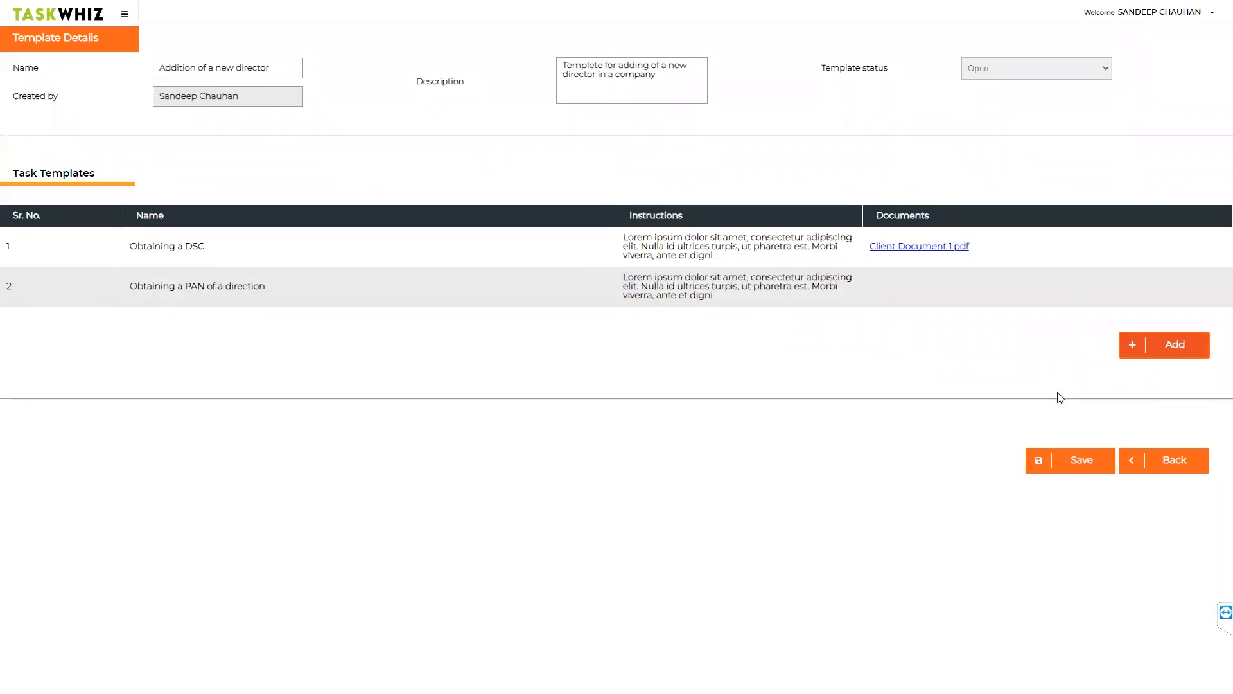
pyautogui.click(1079, 462)
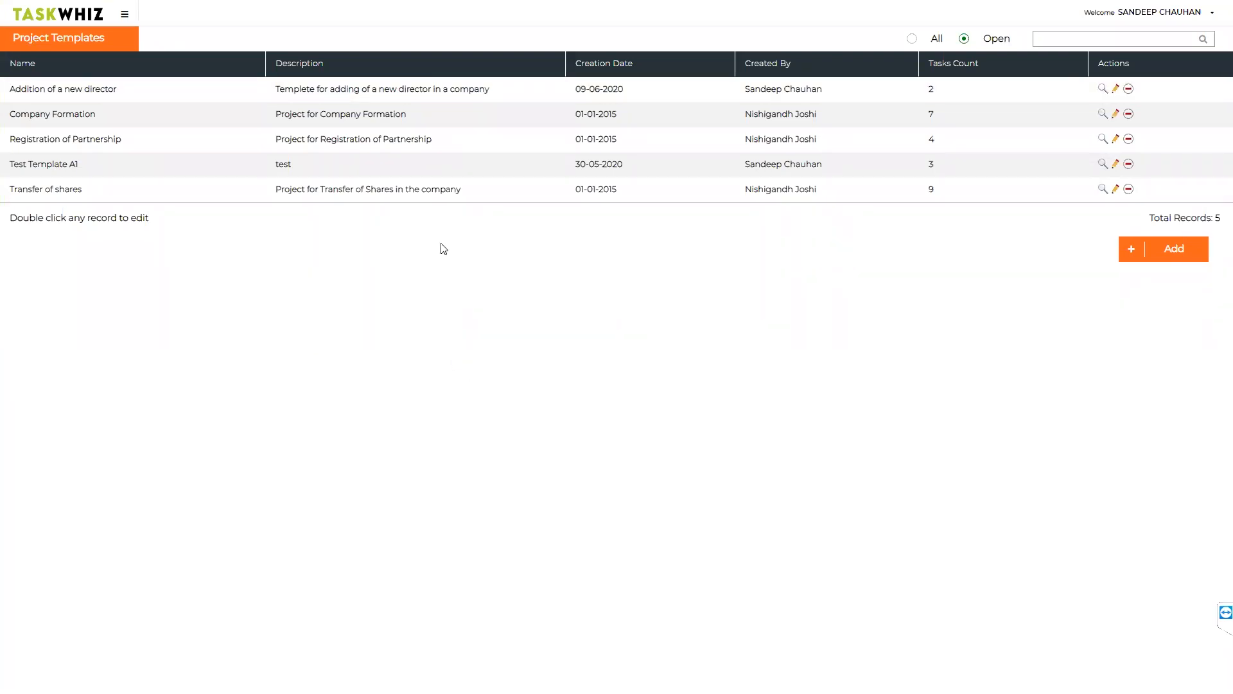
# Step: In the Company Formation template, set the serial number of "Apply for name availability" to 2 and save the template
pyautogui.doubleClick(455, 114)
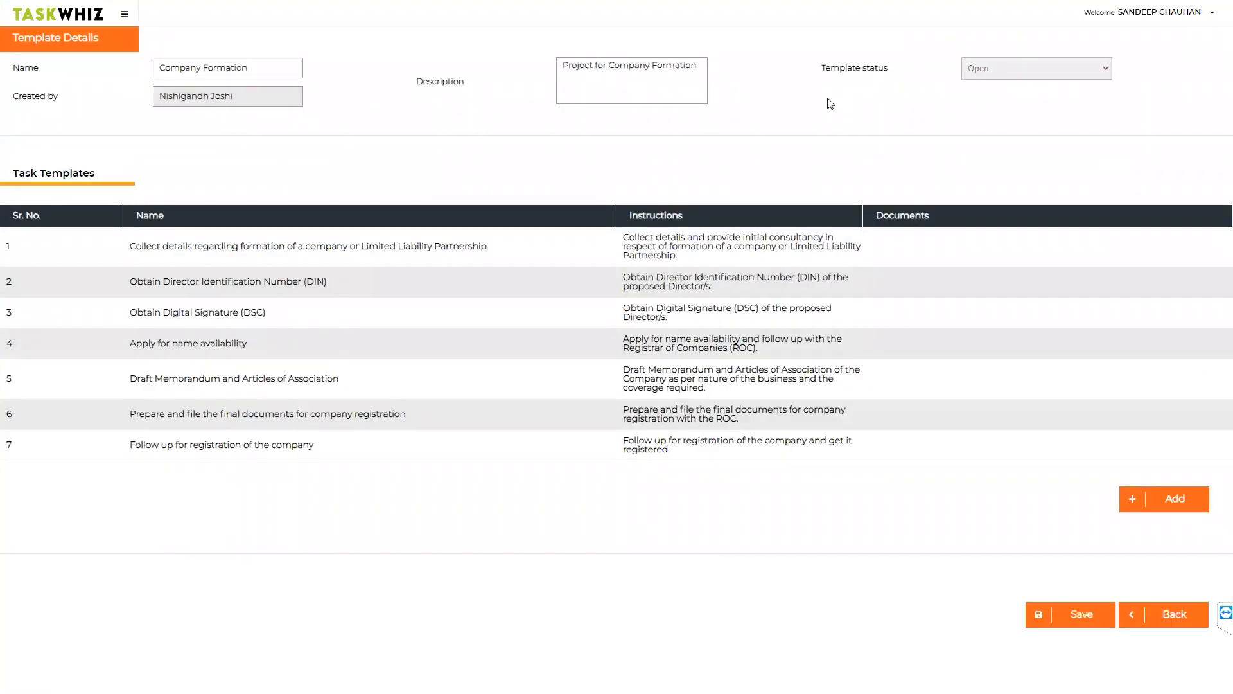
pyautogui.click(231, 344)
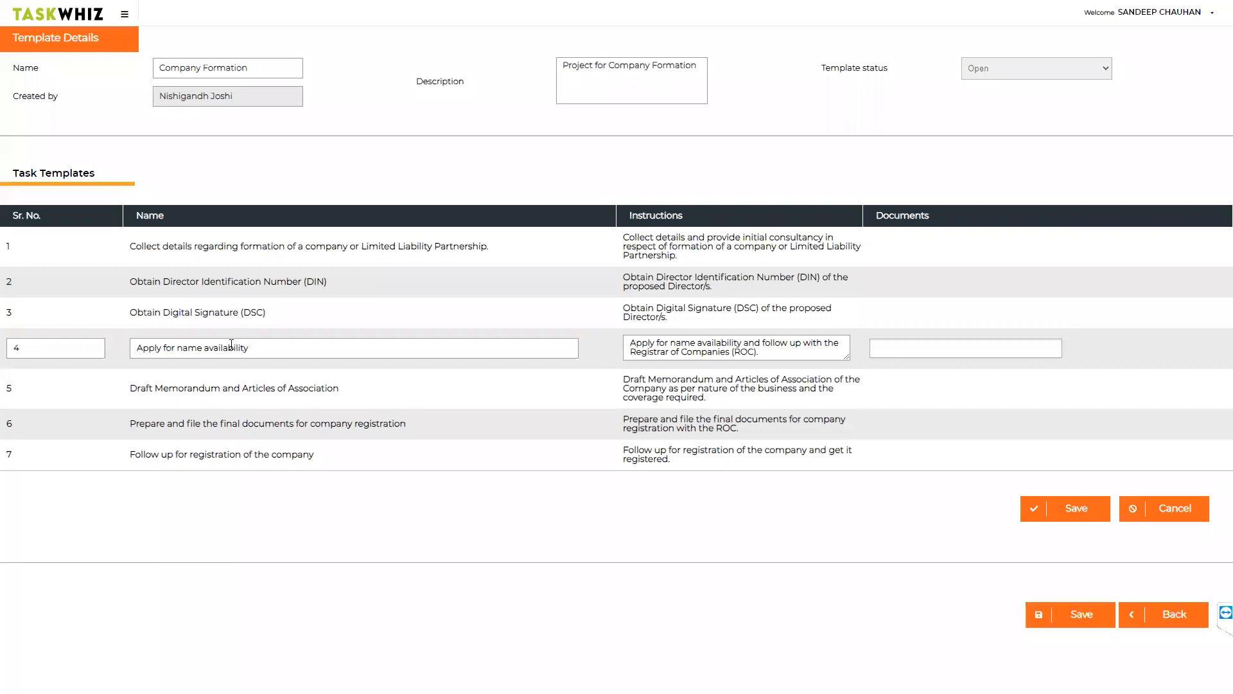
pyautogui.click(14, 347)
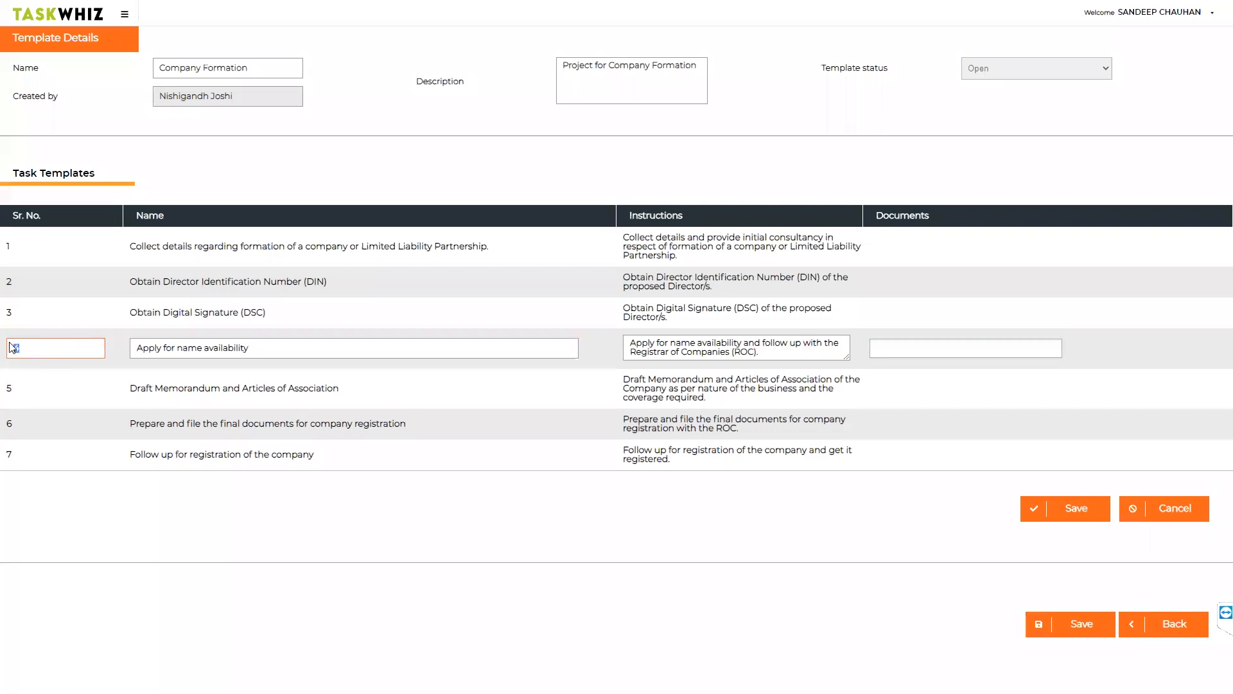
pyautogui.press('BackSpace')
pyautogui.write('2')
pyautogui.click(1077, 517)
pyautogui.click(1079, 518)
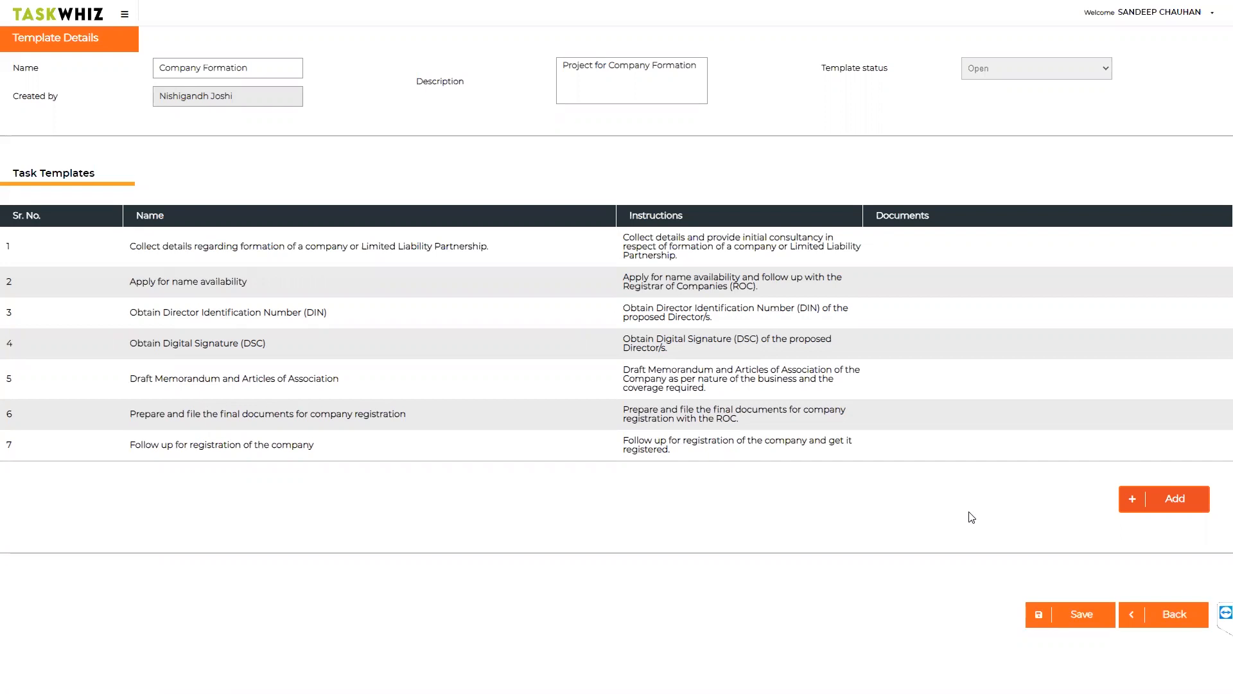
pyautogui.click(1080, 617)
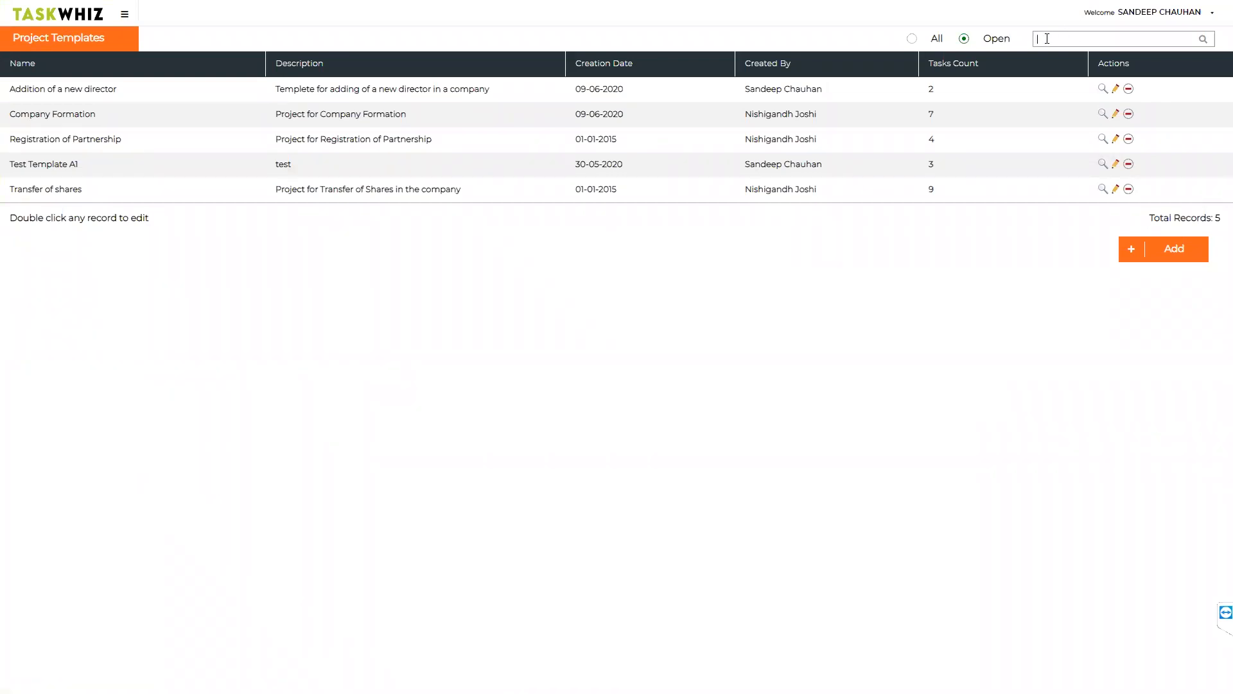
# Step: Search the project templates for "Company" and clear the search to list the open templates again
pyautogui.write('Company')
pyautogui.press('Return')
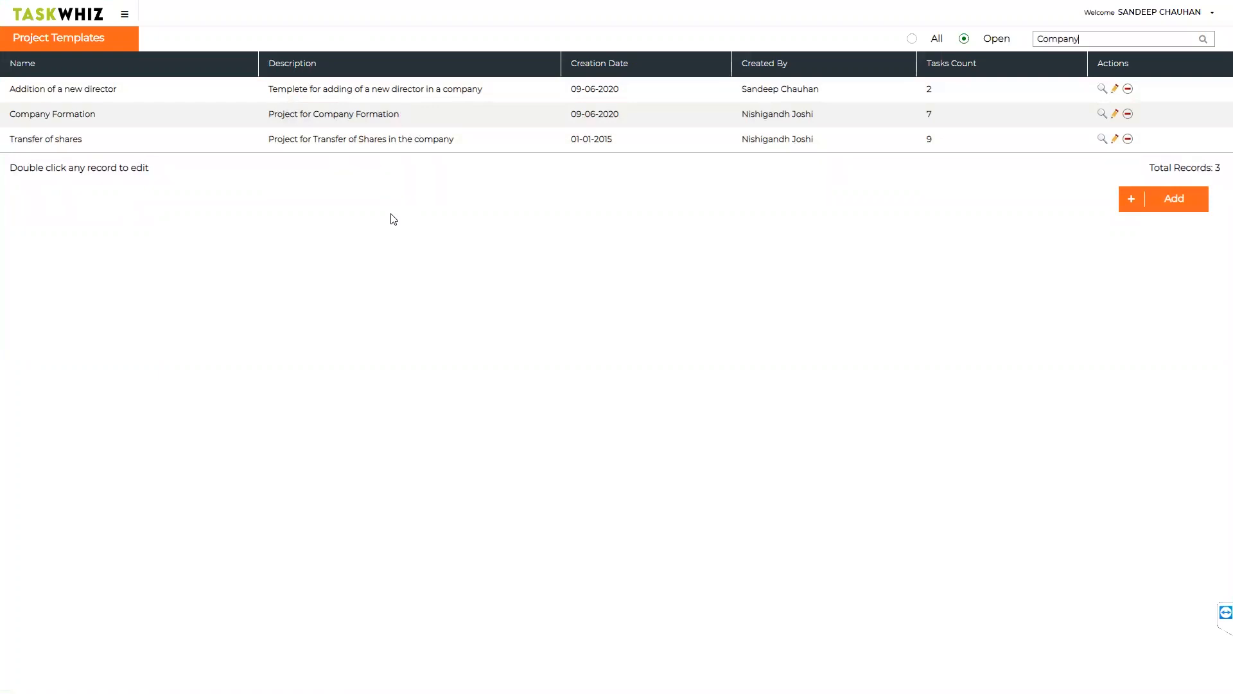
pyautogui.press('BackSpace')
pyautogui.press('BackSpace')
pyautogui.press('BackSpace')
pyautogui.press('BackSpace')
pyautogui.press('BackSpace')
pyautogui.press('BackSpace')
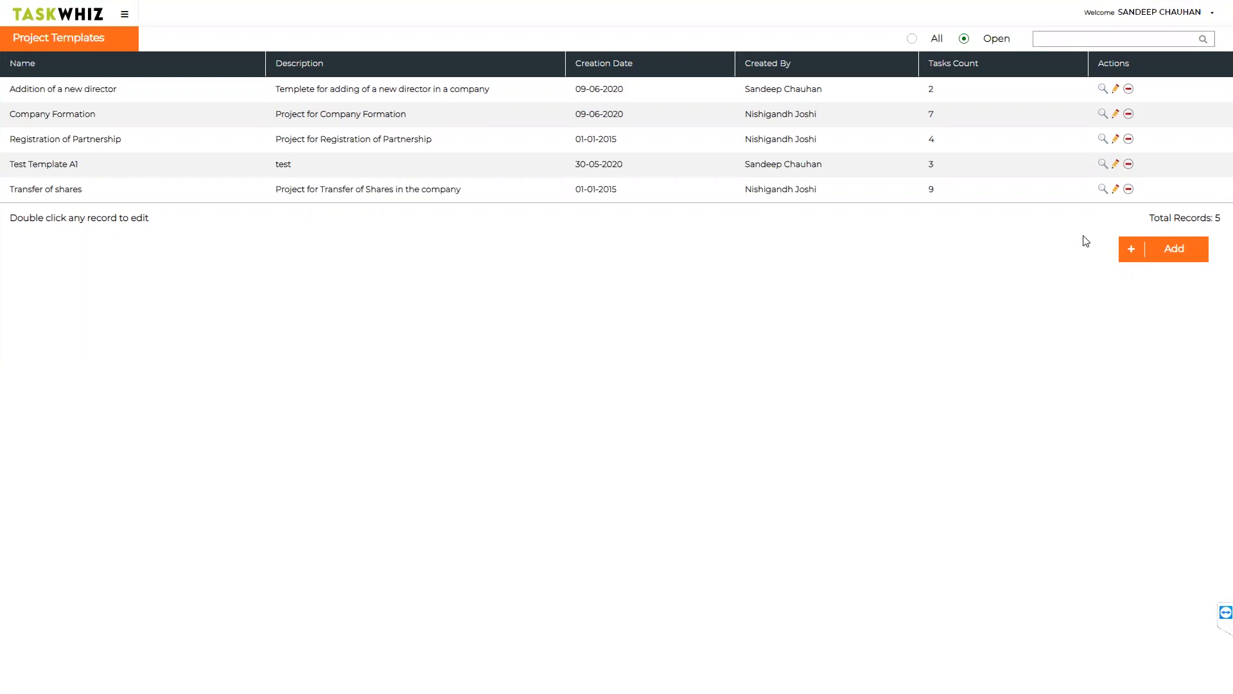
# Step: Make the project template "Test Template A1" inactive and list all templates, including inactive ones
pyautogui.click(1129, 164)
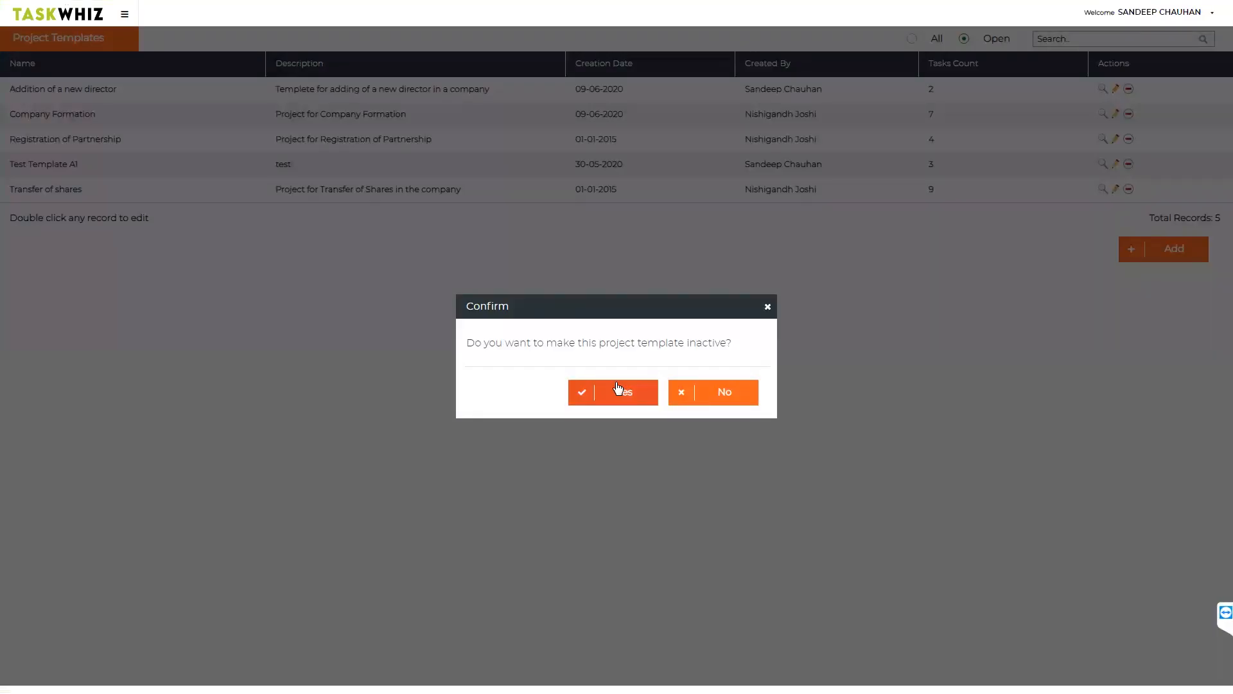
pyautogui.click(615, 398)
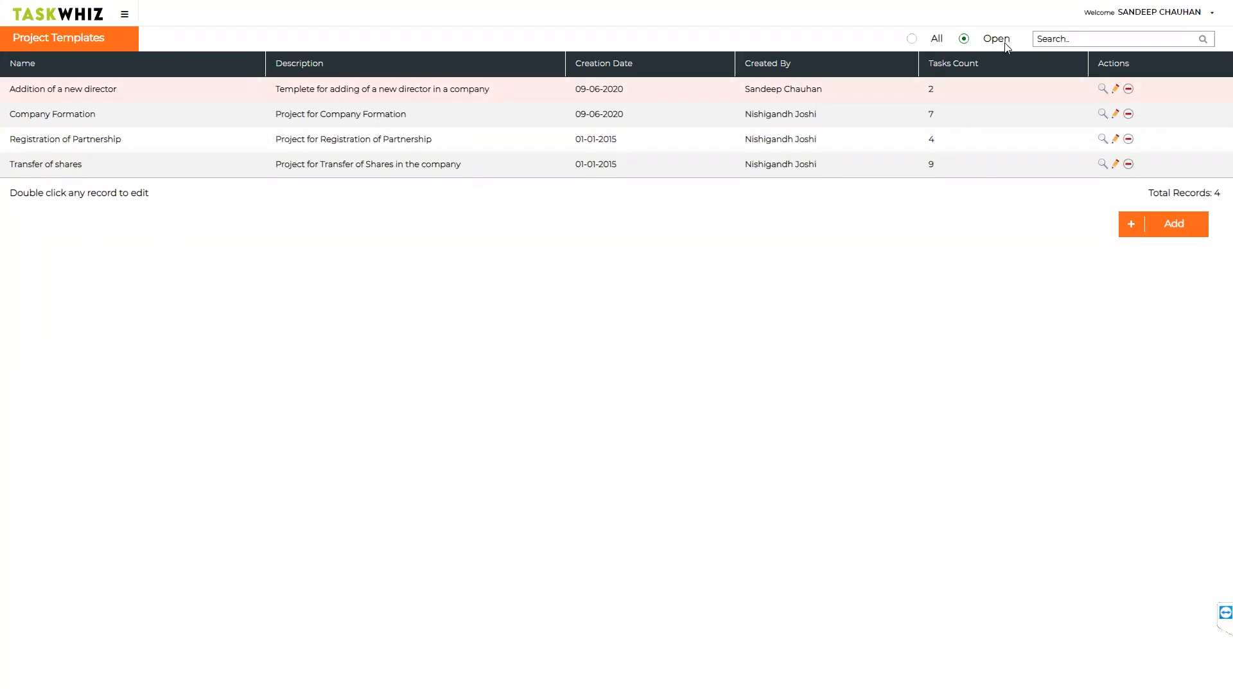
pyautogui.click(912, 39)
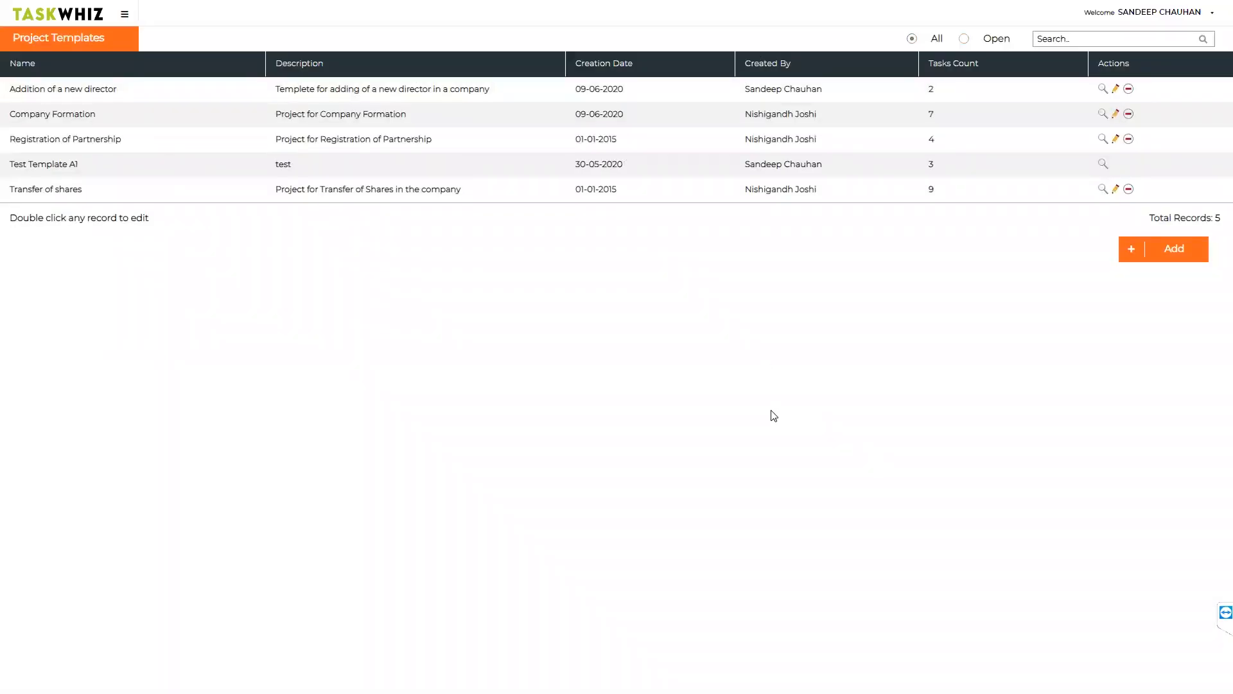
# Step: Make "Test Template A1" active again and restrict the list to open templates
pyautogui.moveTo(1116, 168)
pyautogui.click(1115, 164)
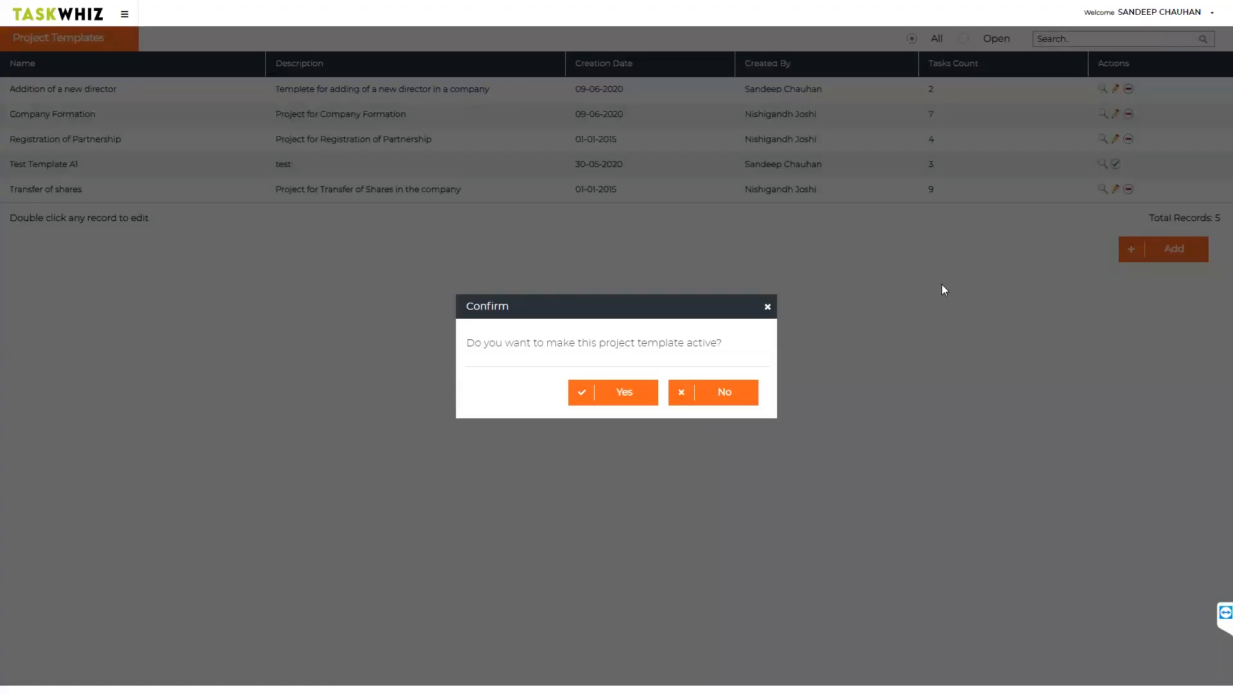
pyautogui.click(625, 391)
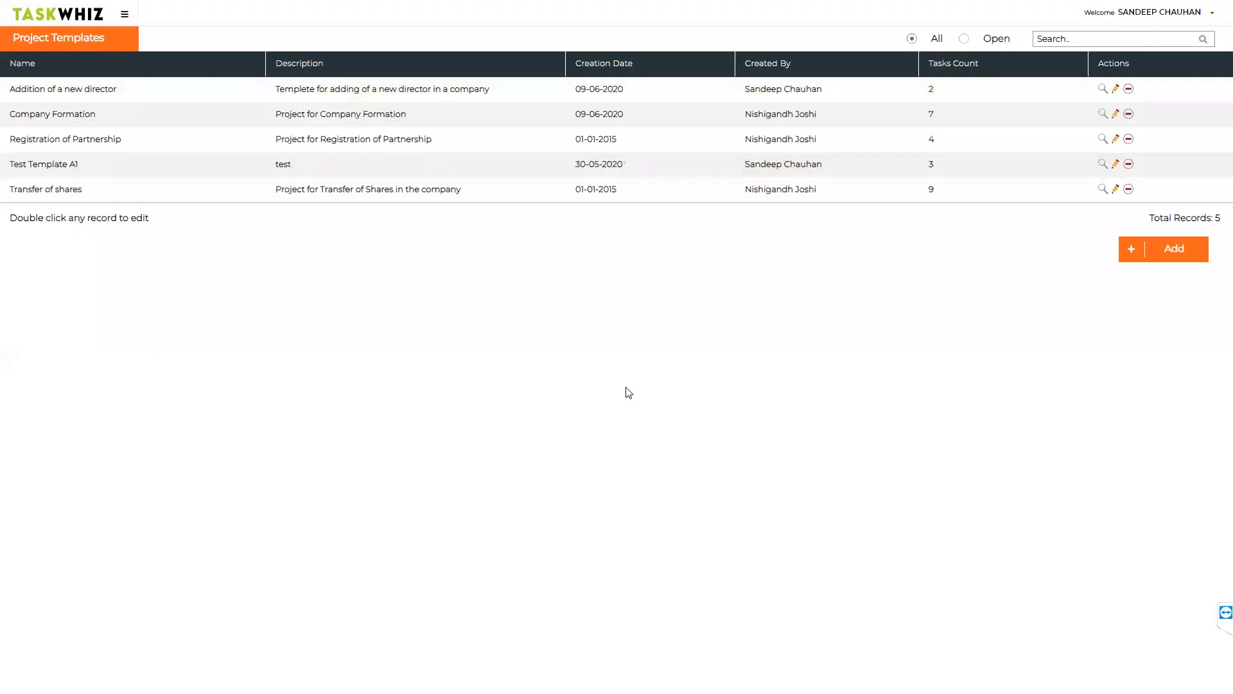
pyautogui.click(963, 39)
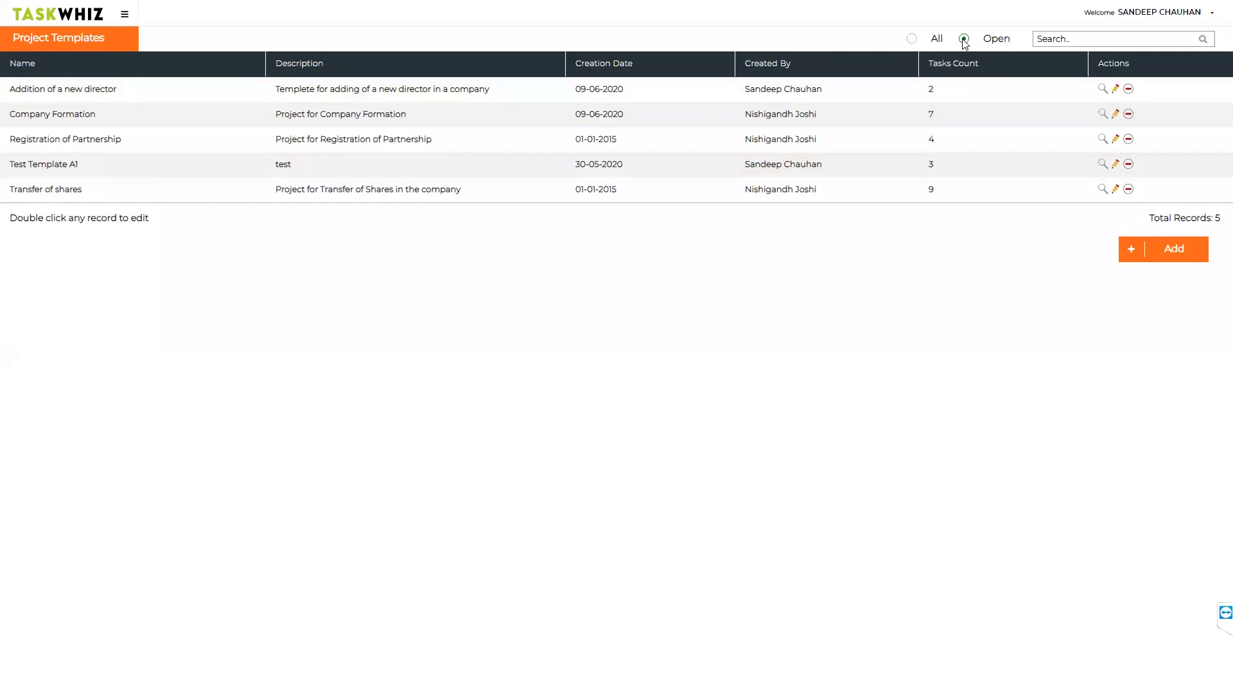